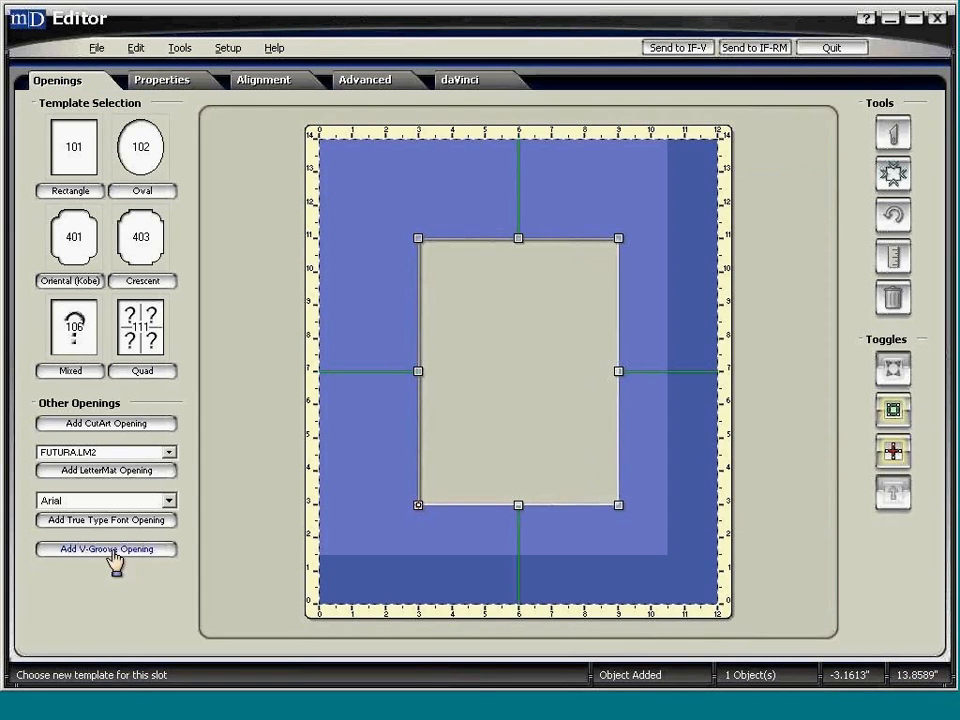
Step: Add a V-groove opening around the rectangular opening with an offset distance of 0.6
click(114, 560)
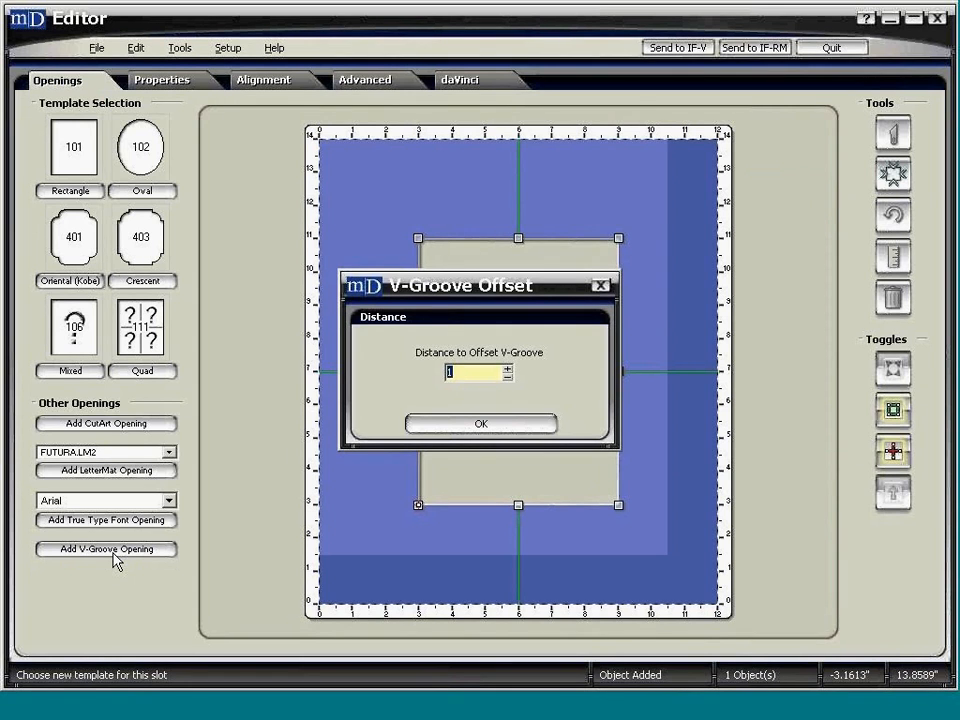
text(.6)
click(457, 426)
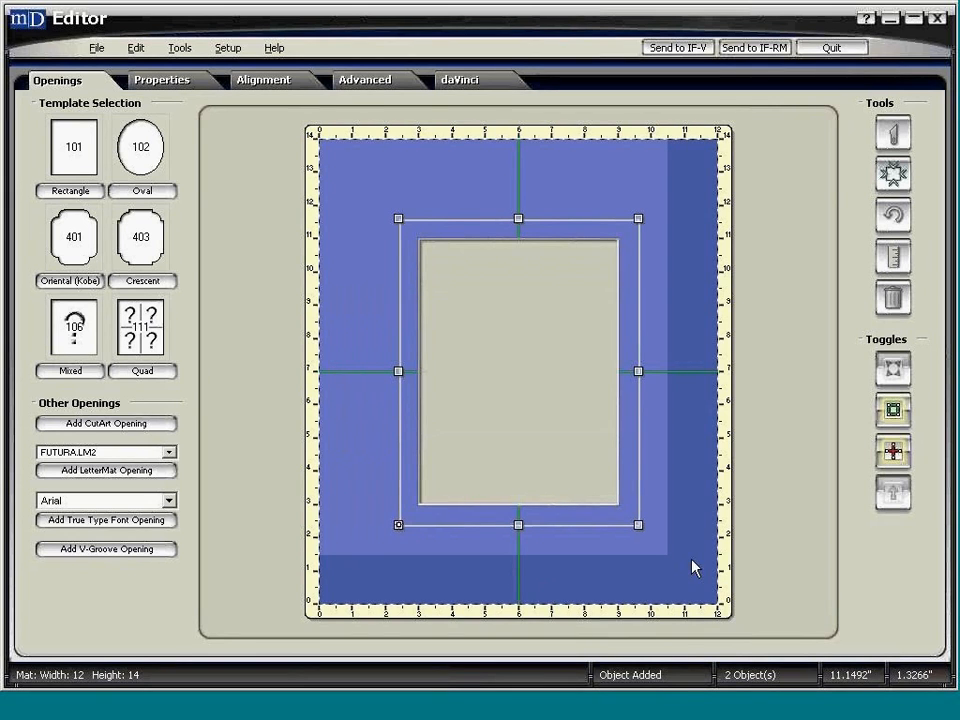
Step: Cut the bottom mat (layer 1), confirming head alignment and the black 45° tool at depths 7 and 10, and return to the design
click(890, 137)
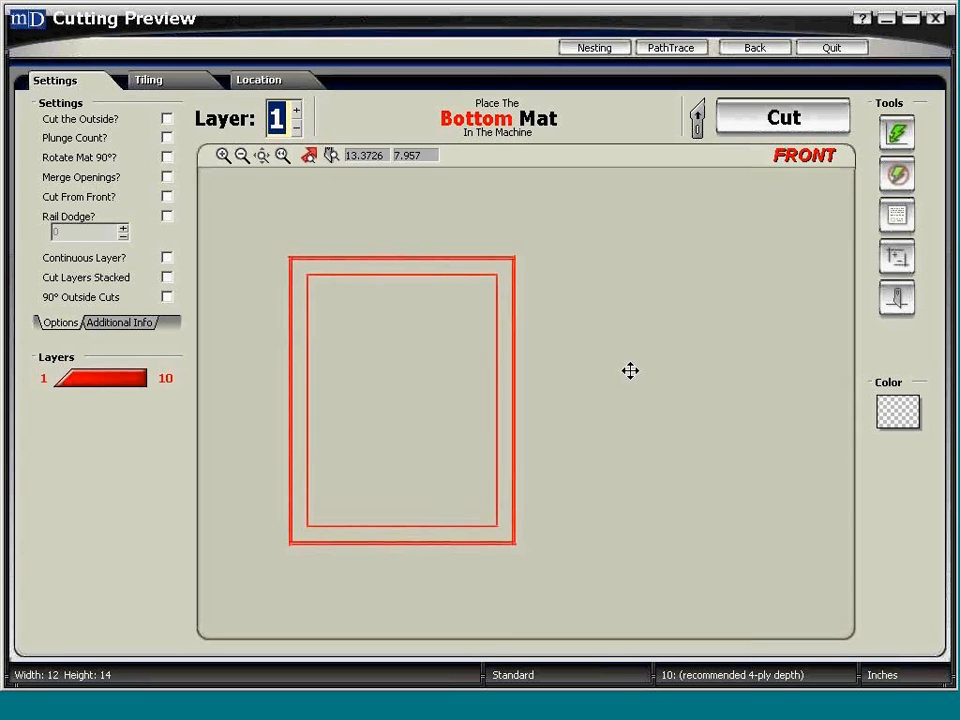
click(745, 122)
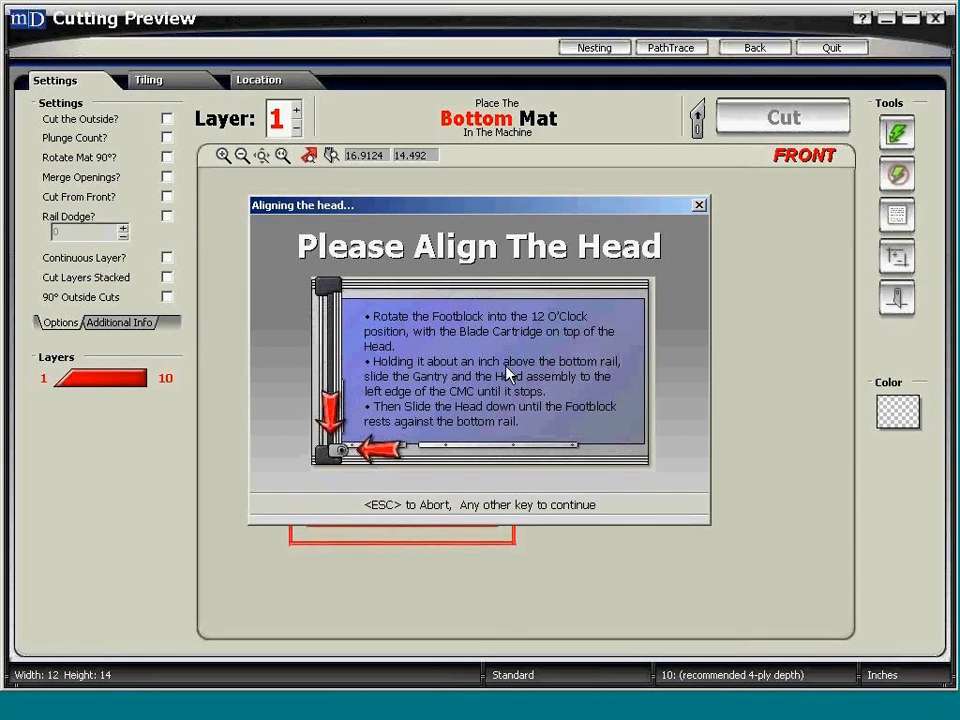
key(Return)
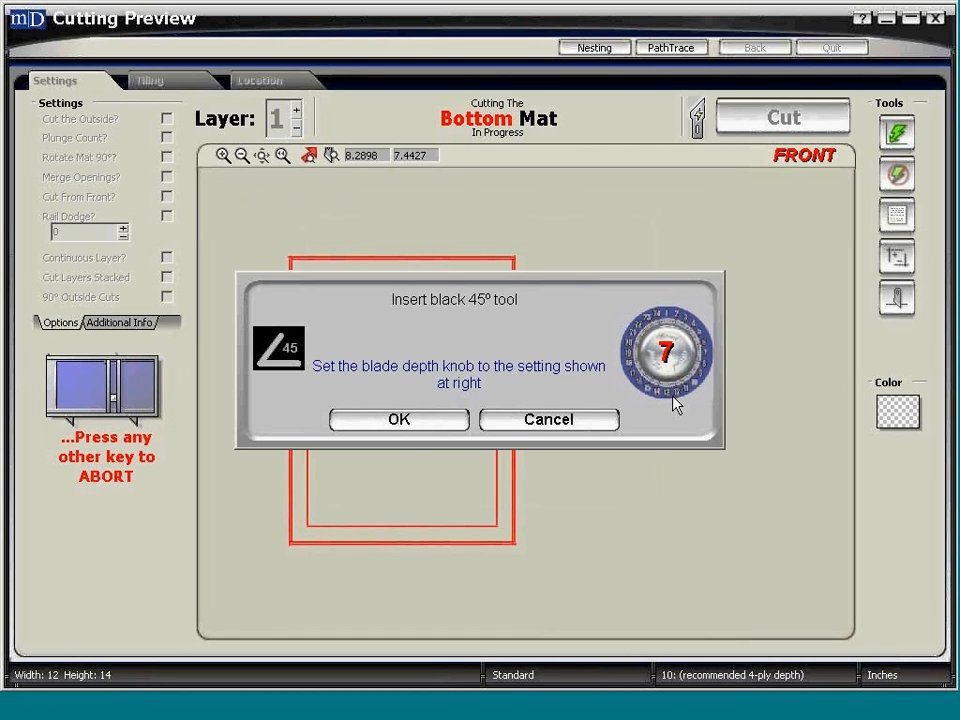
click(425, 428)
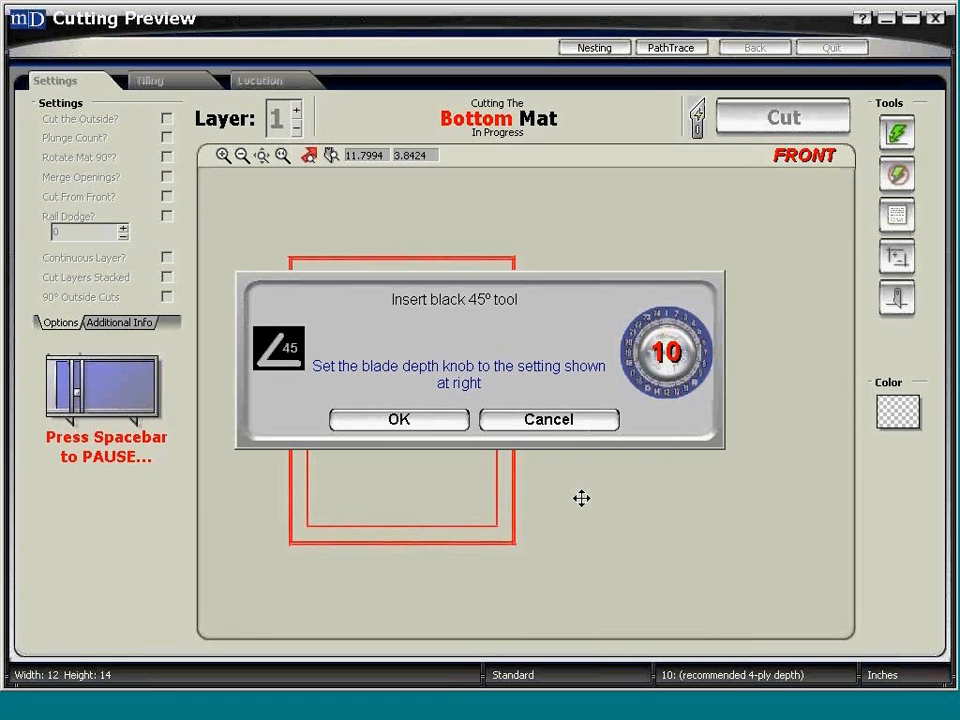
click(406, 421)
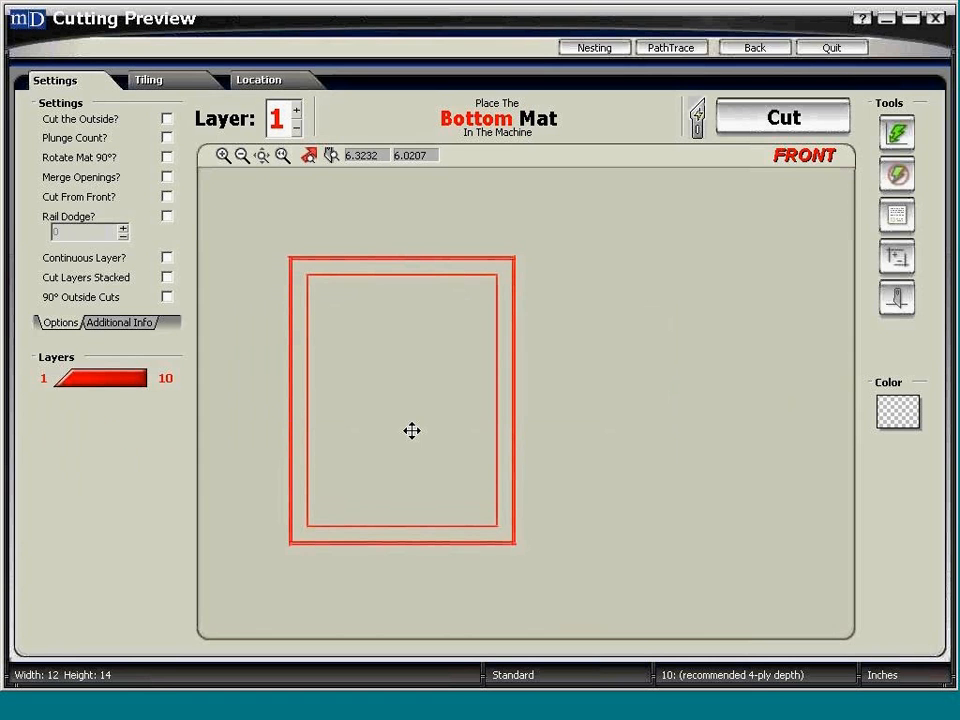
click(736, 48)
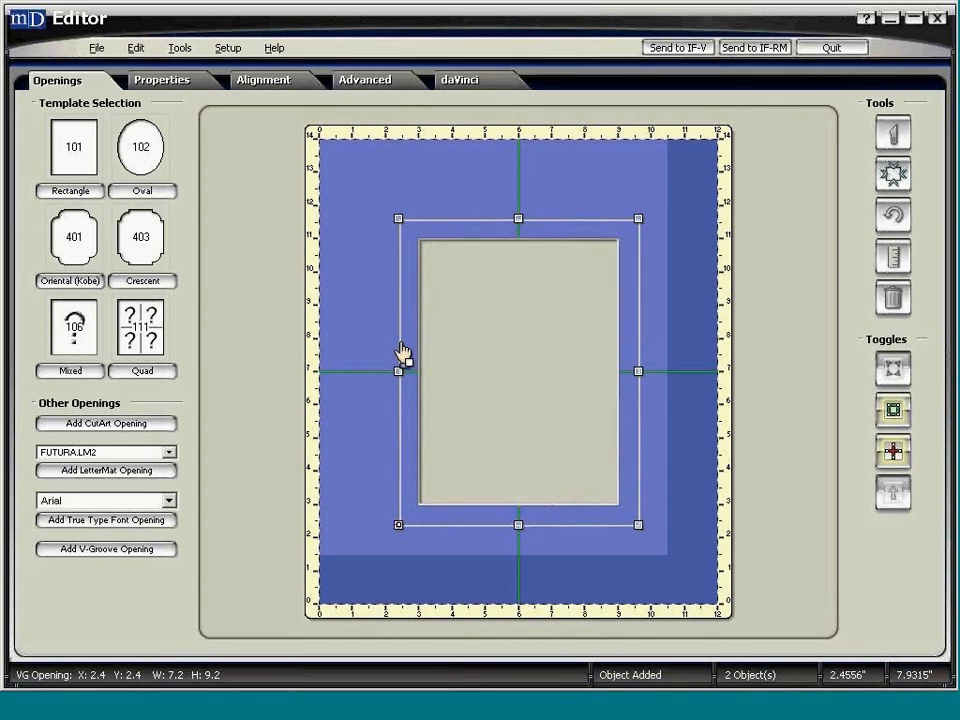
Step: Attach the V-groove opening to "1: Opening" in its properties
click(148, 82)
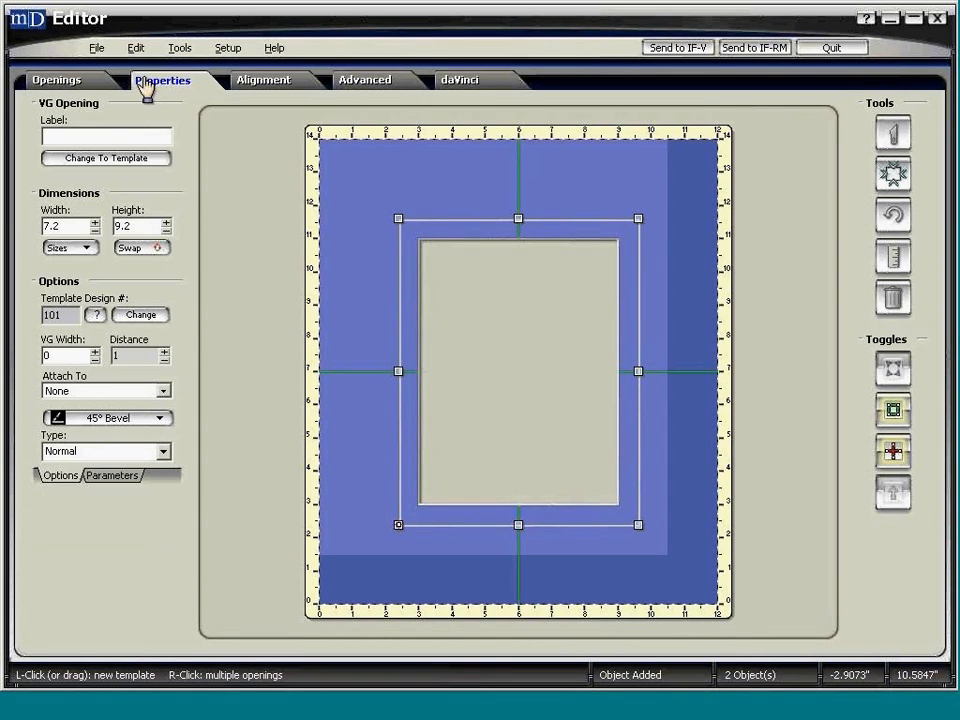
click(163, 392)
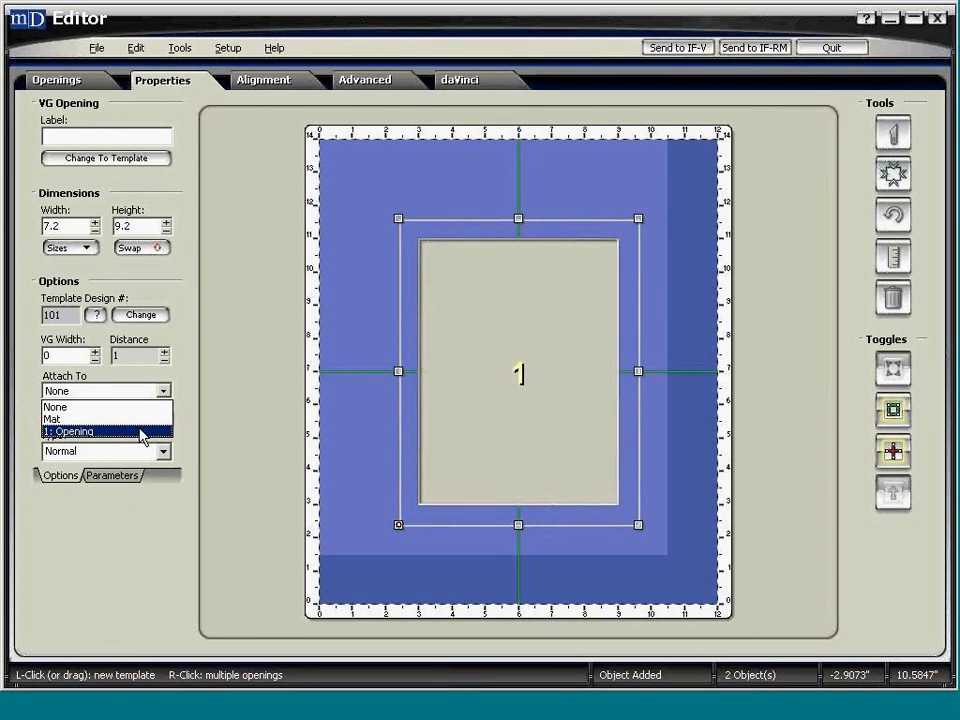
click(142, 434)
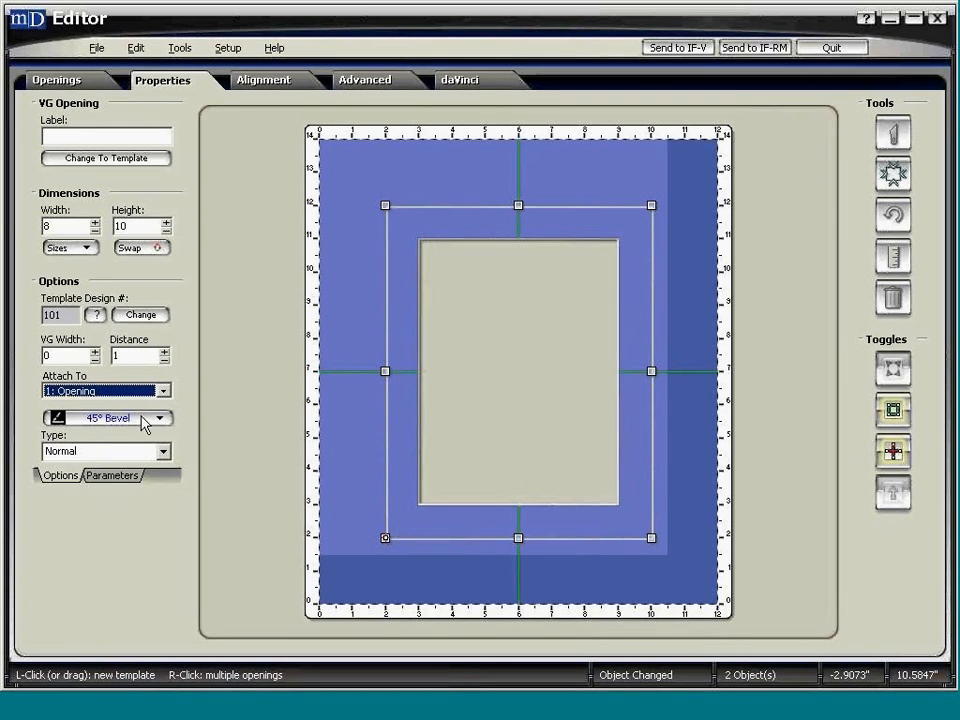
Step: Reduce the V-groove's distance from the attached opening to 0.4375
click(164, 360)
click(164, 362)
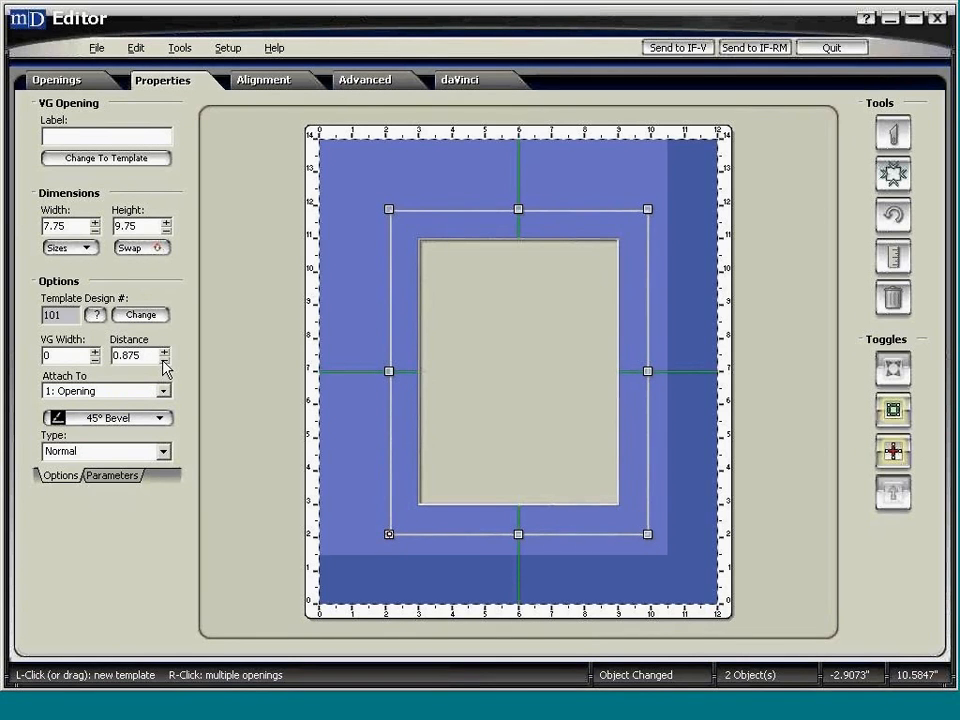
click(164, 362)
click(164, 362)
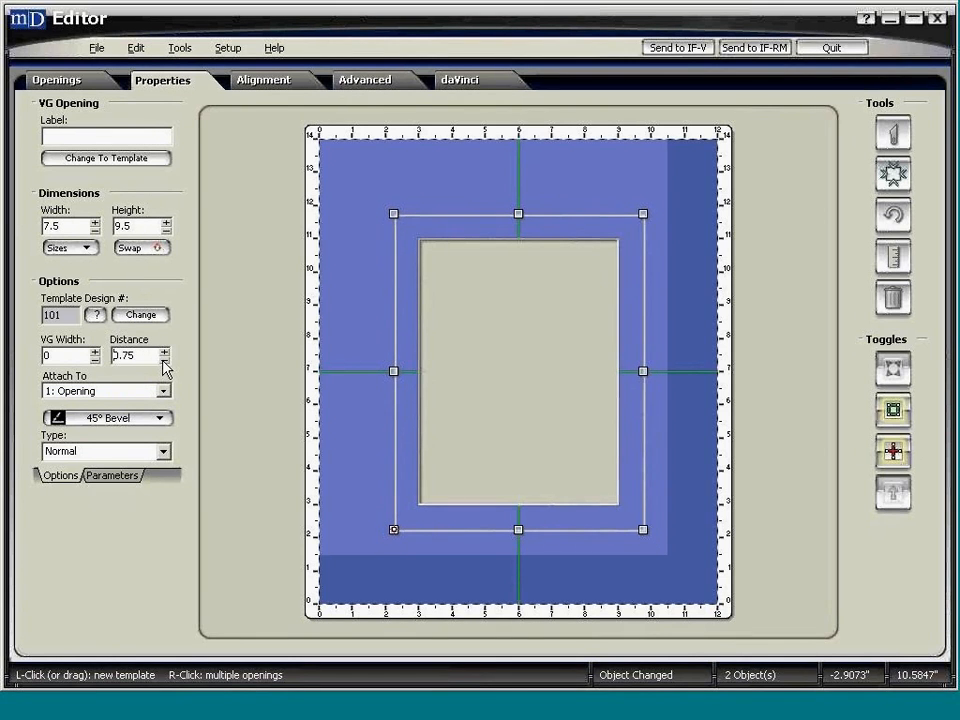
click(164, 362)
click(164, 362)
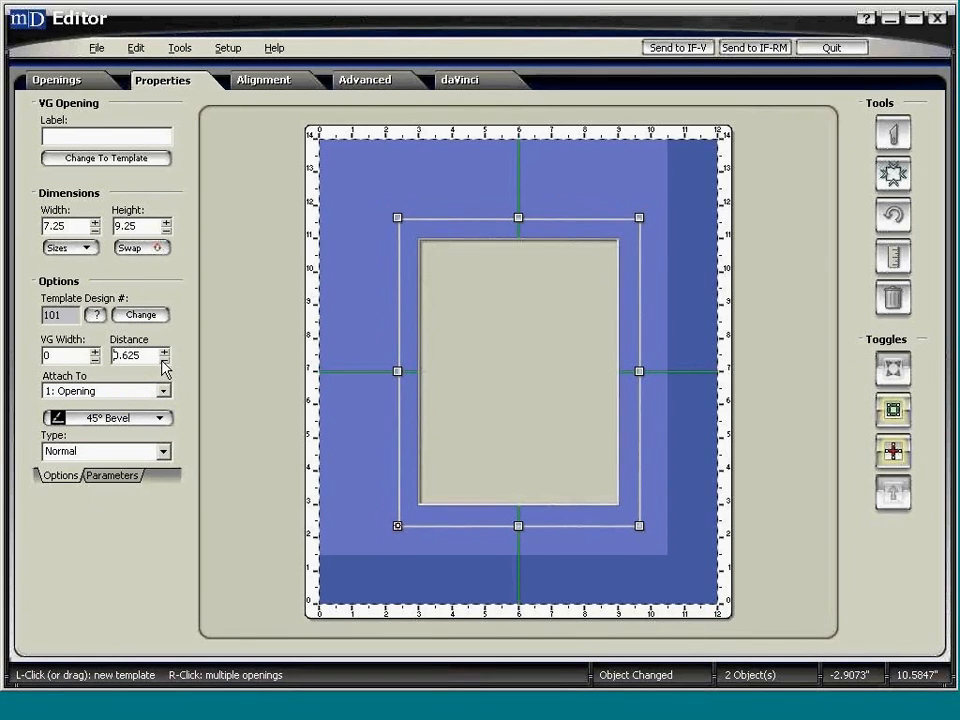
click(164, 362)
click(164, 362)
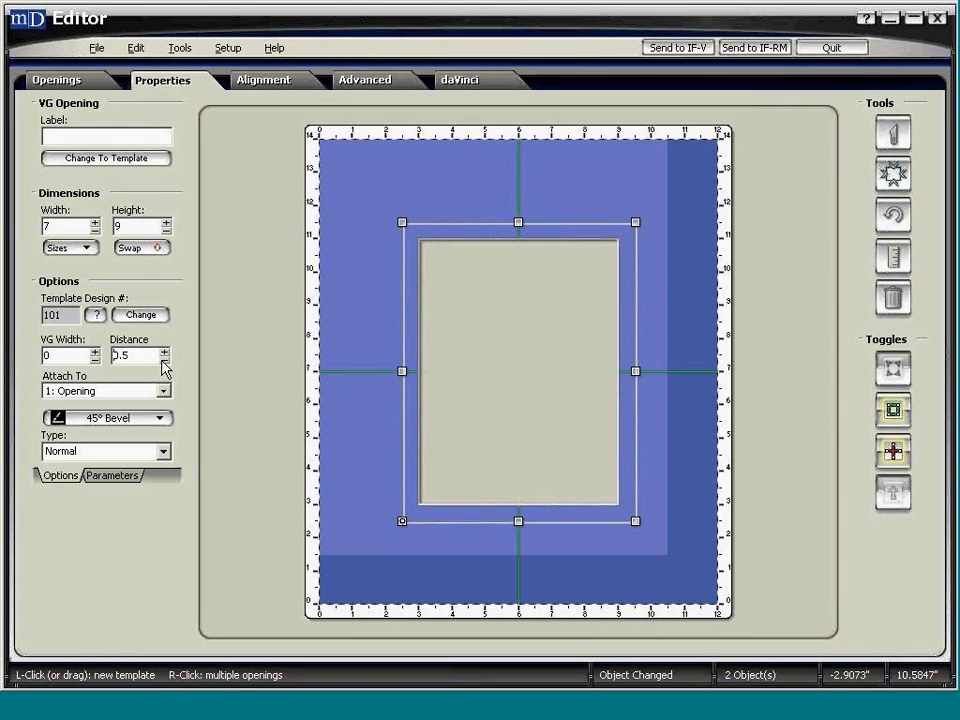
click(164, 362)
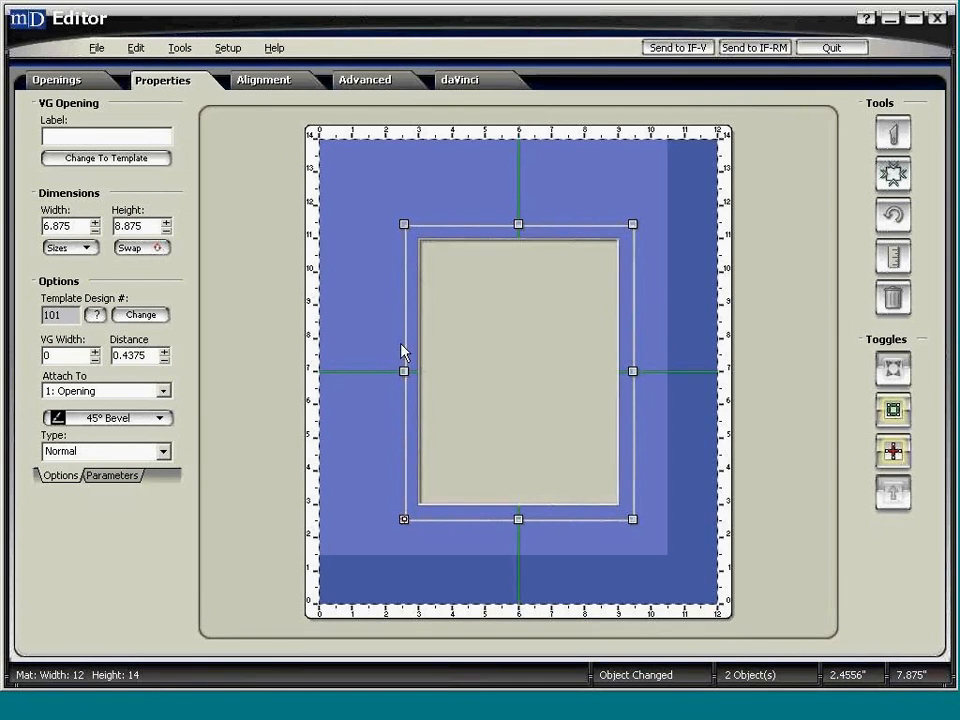
Step: Change the V-groove's template design to 413 Nouveau Pillar from the template library
click(135, 318)
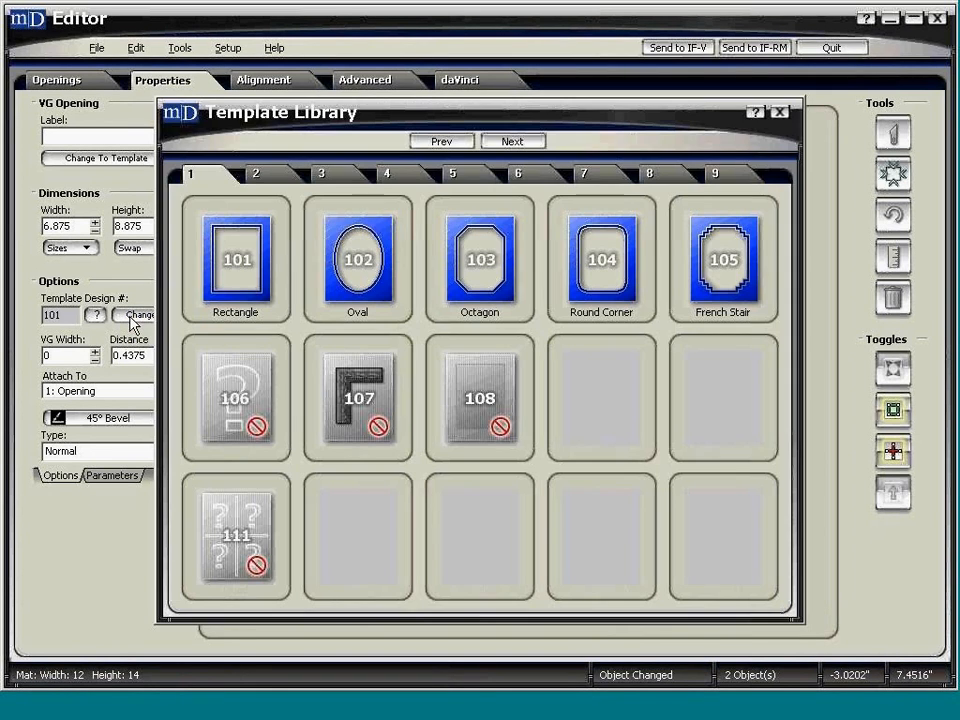
click(405, 178)
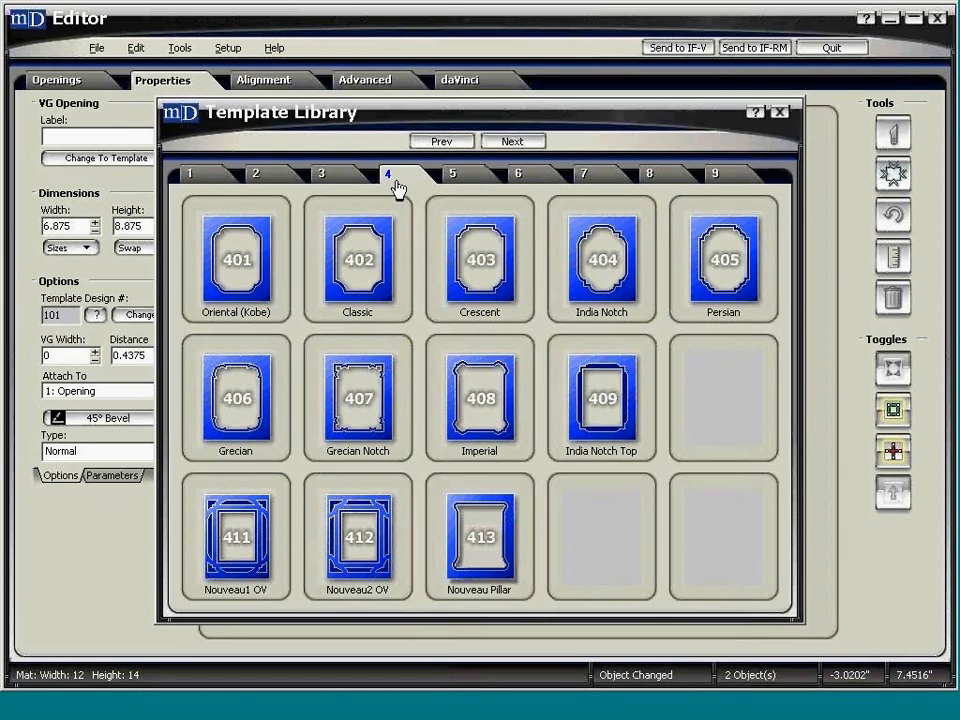
click(482, 562)
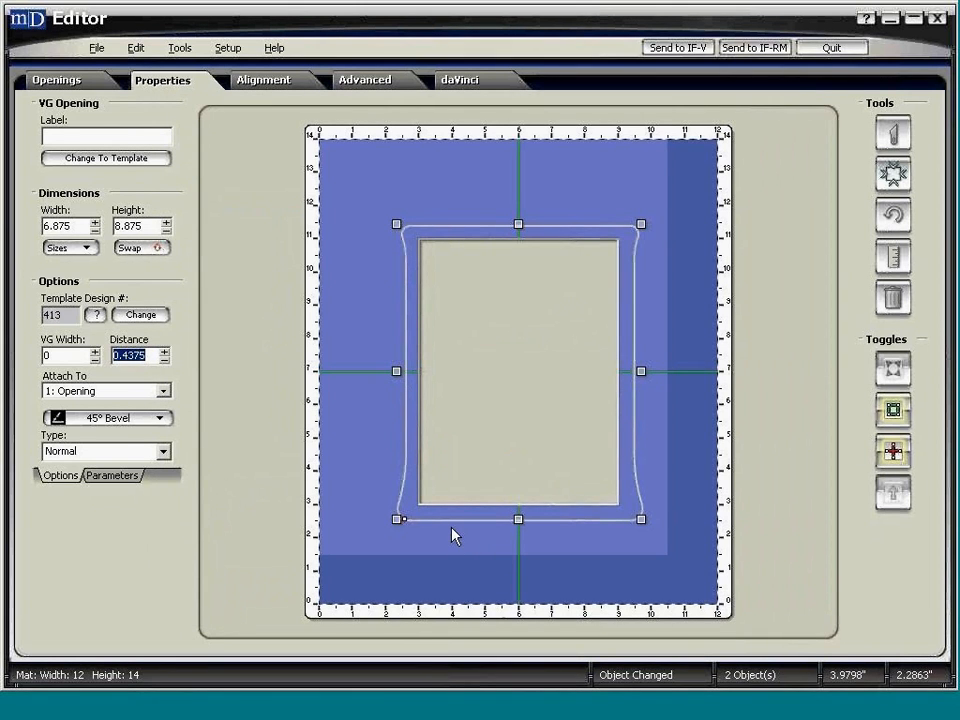
Step: Set the Nouveau Pillar V-groove's bottom blend distance to 1.6875
click(104, 477)
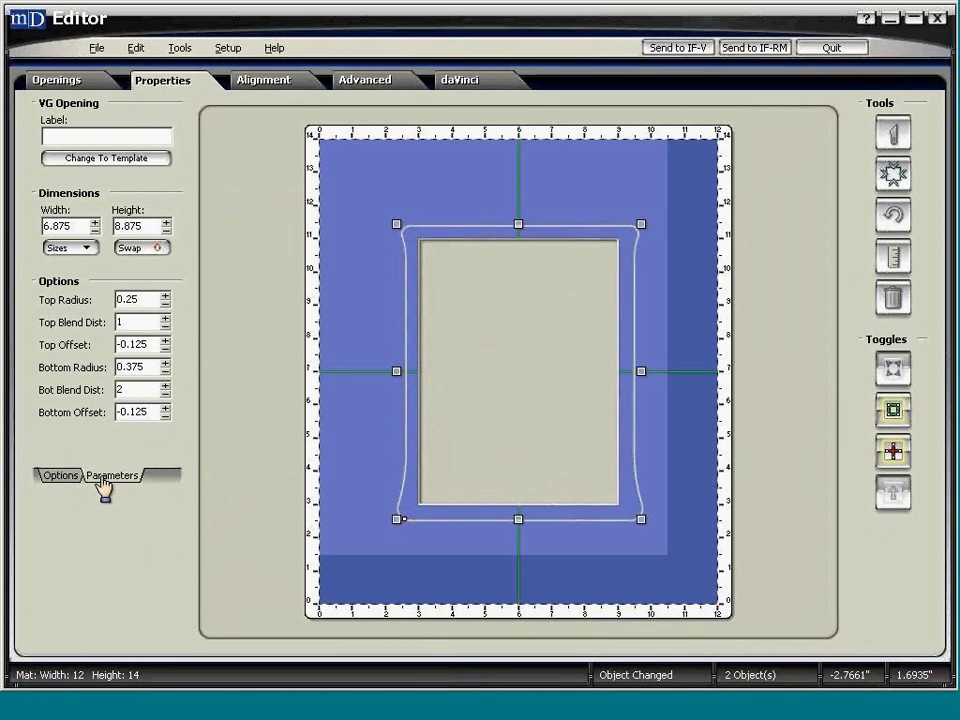
click(165, 398)
click(165, 398)
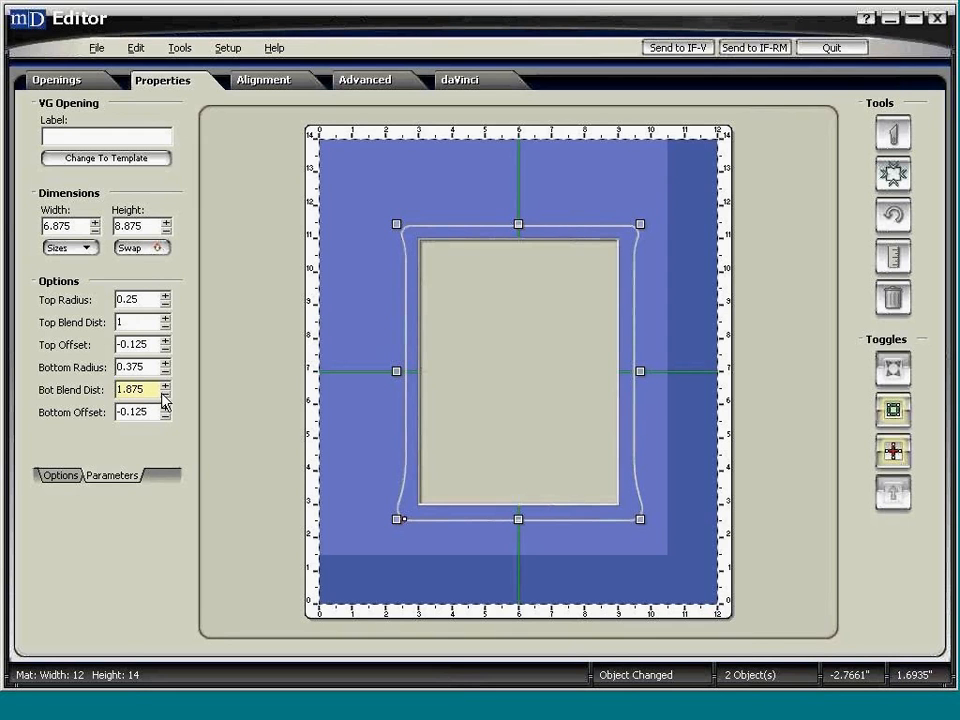
click(165, 398)
click(165, 394)
click(165, 394)
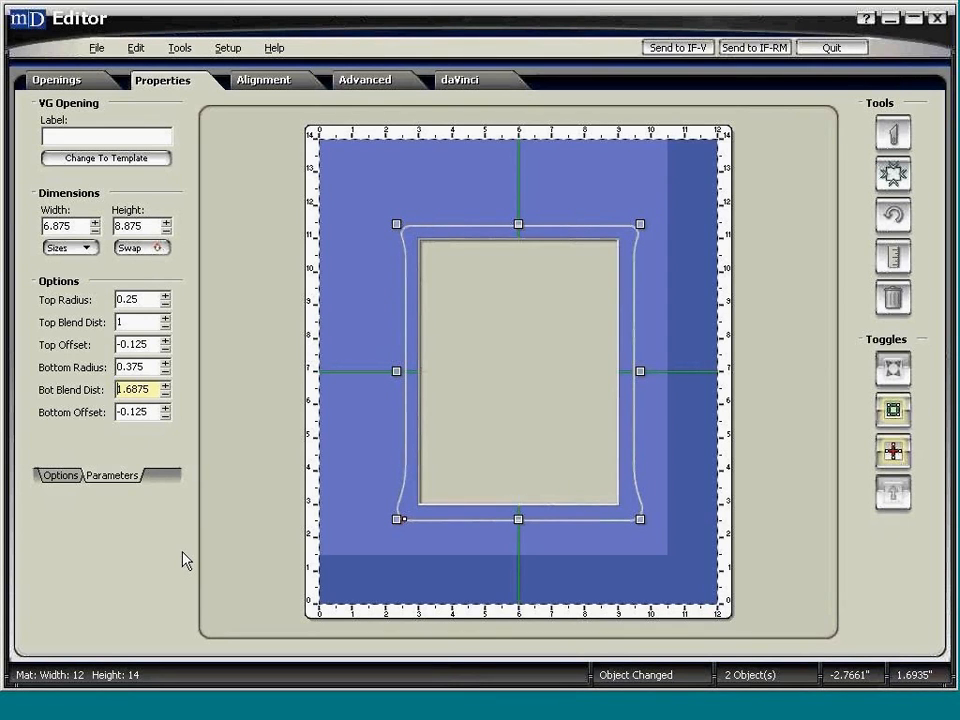